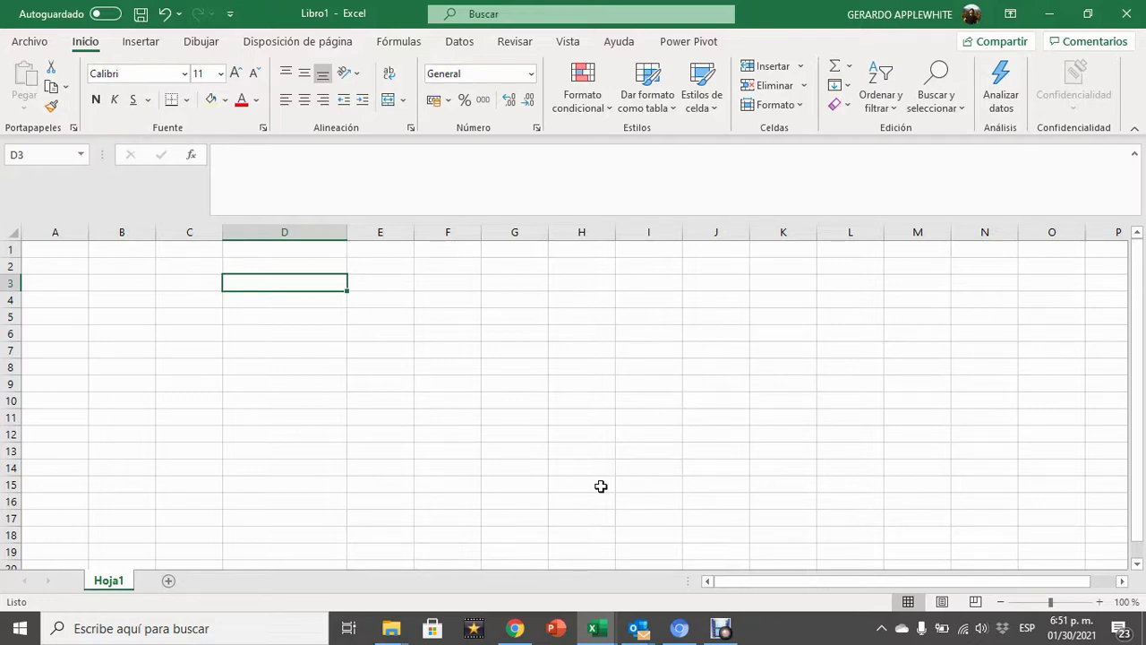
- Enter 30/01/2021 in D3, where it is stored as left-aligned text
type("3")
type("0/")
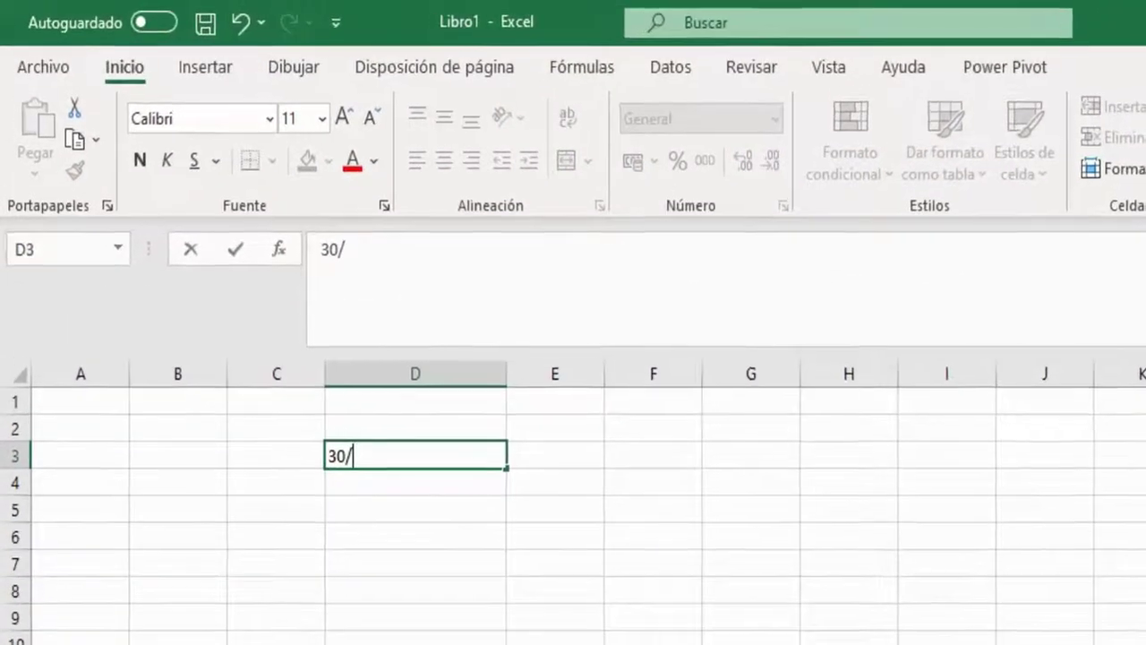
type("01/2021")
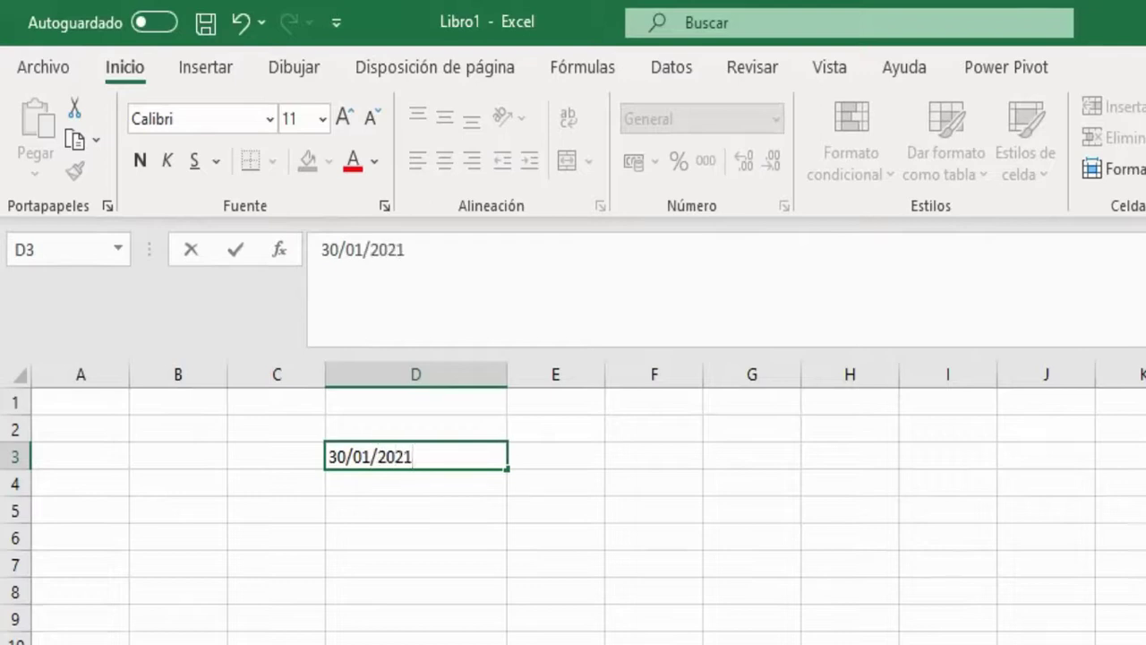
key("Return")
left_click(465, 459)
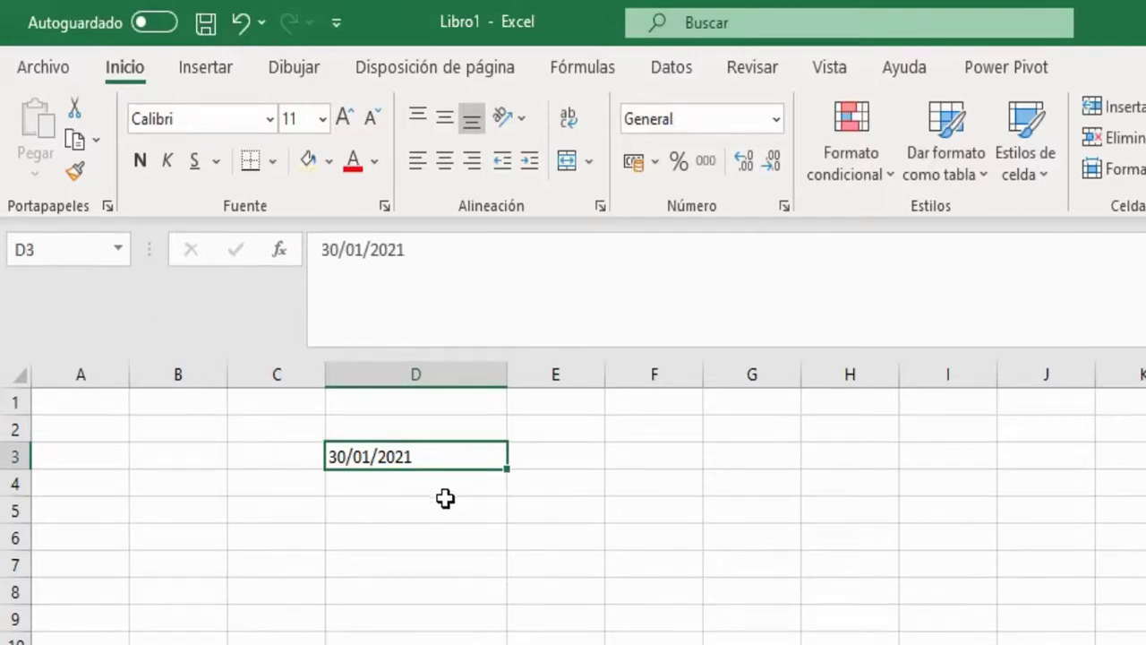
- Enter 01/30/2021 in D4 and confirm it is recognised as a Fecha date
left_click(446, 485)
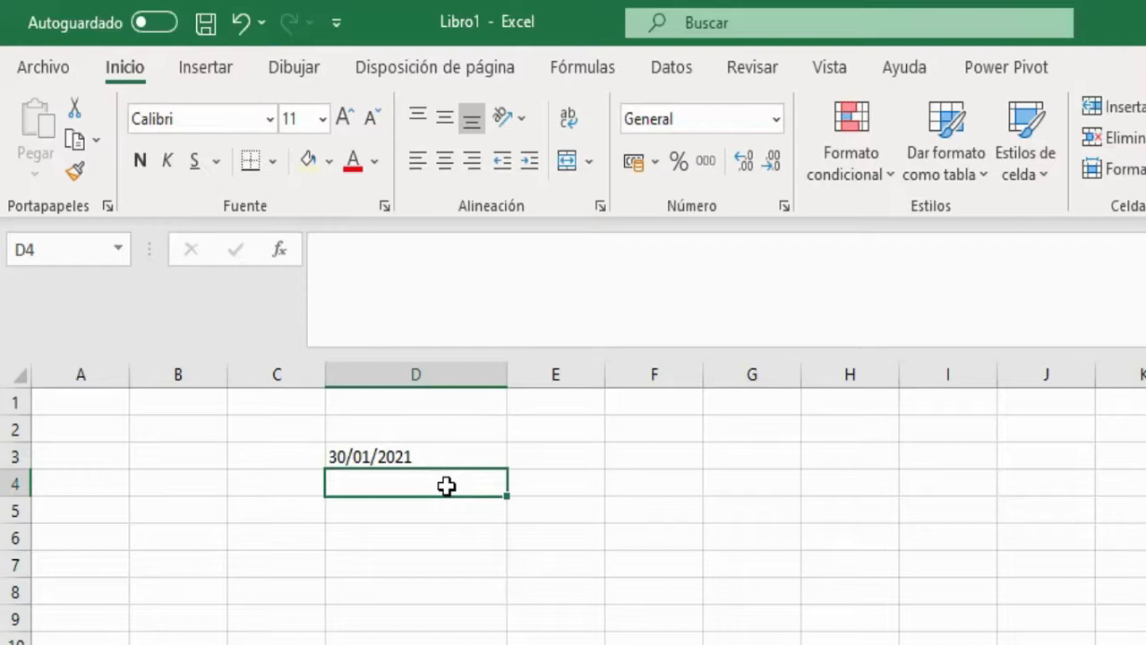
type("0")
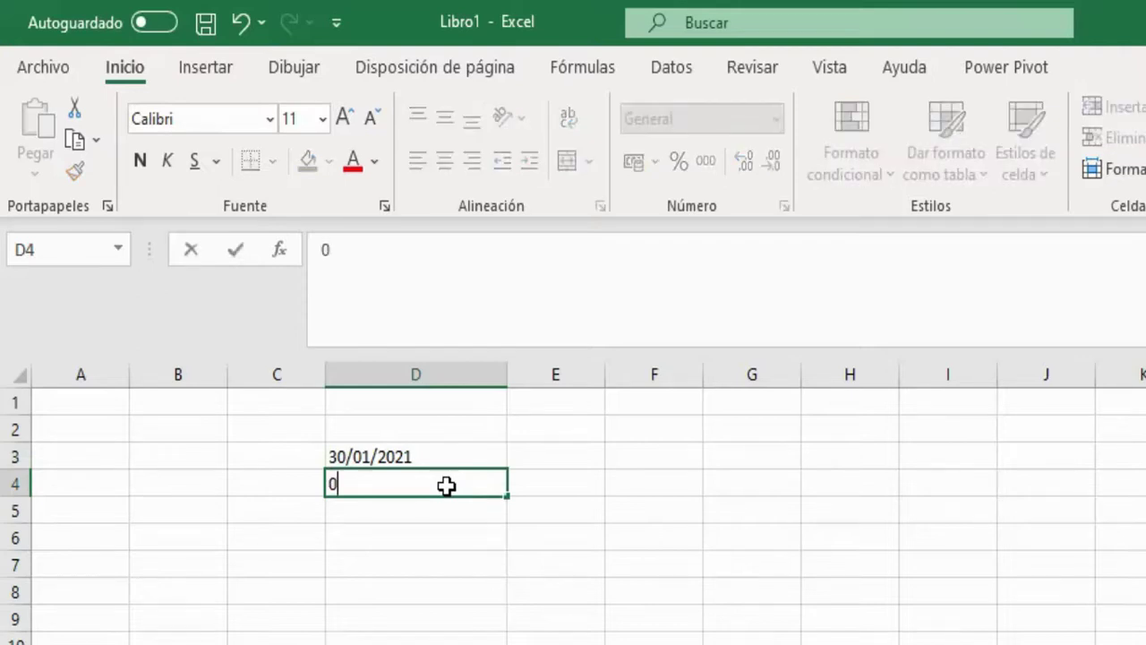
type("1/30/2021")
key("Return")
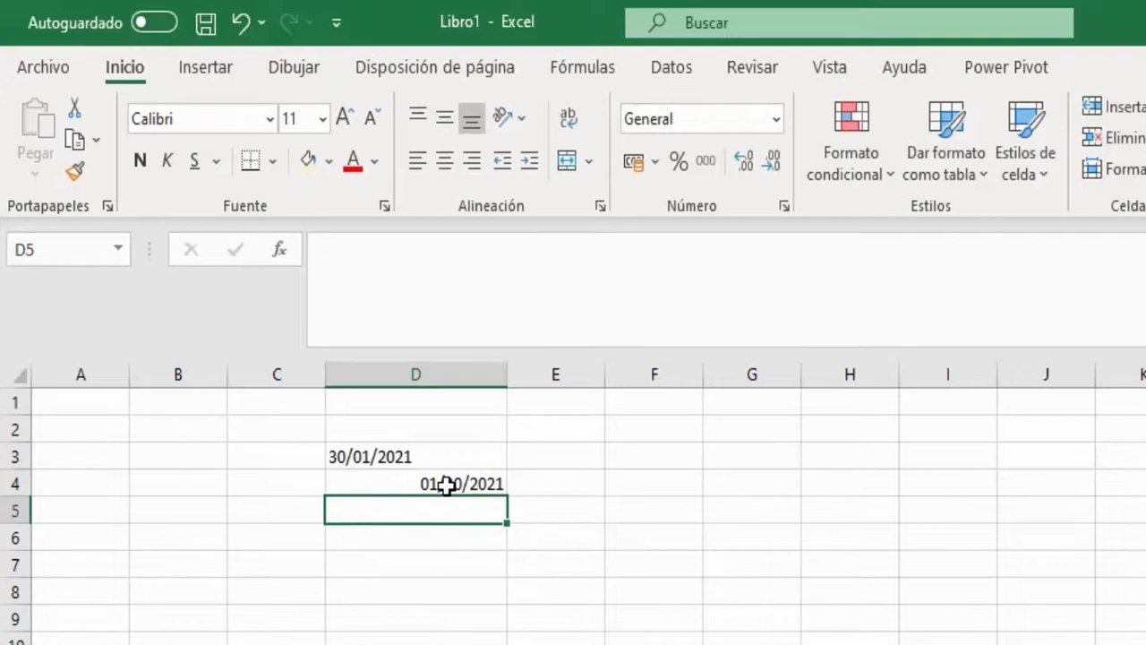
left_click(408, 472)
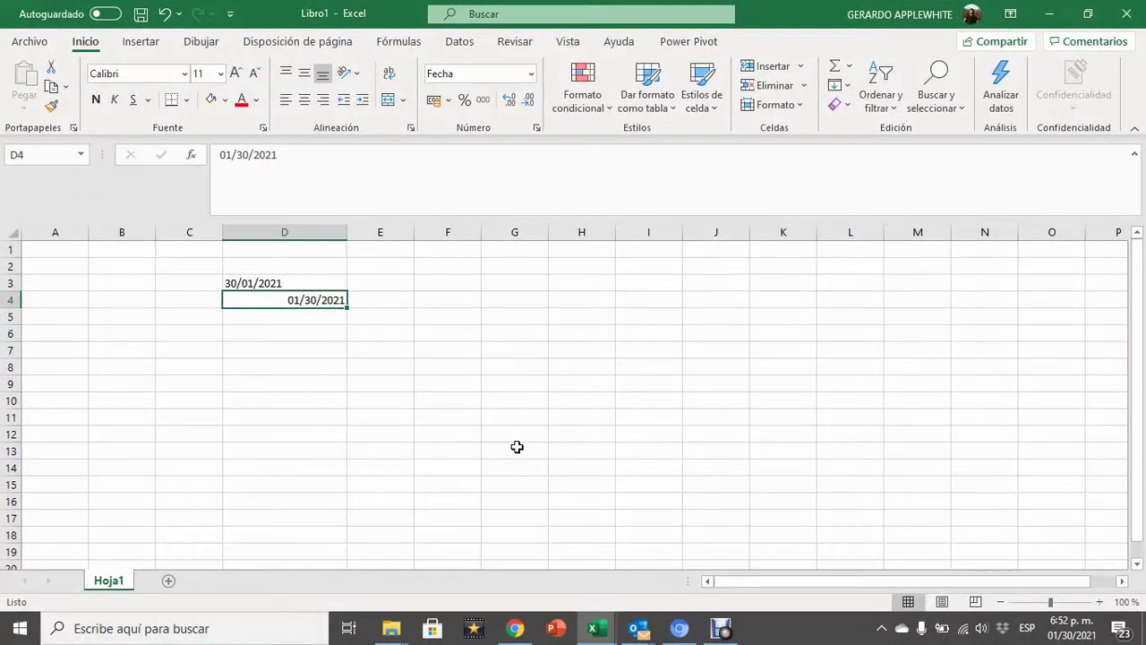
mouse_move(1063, 637)
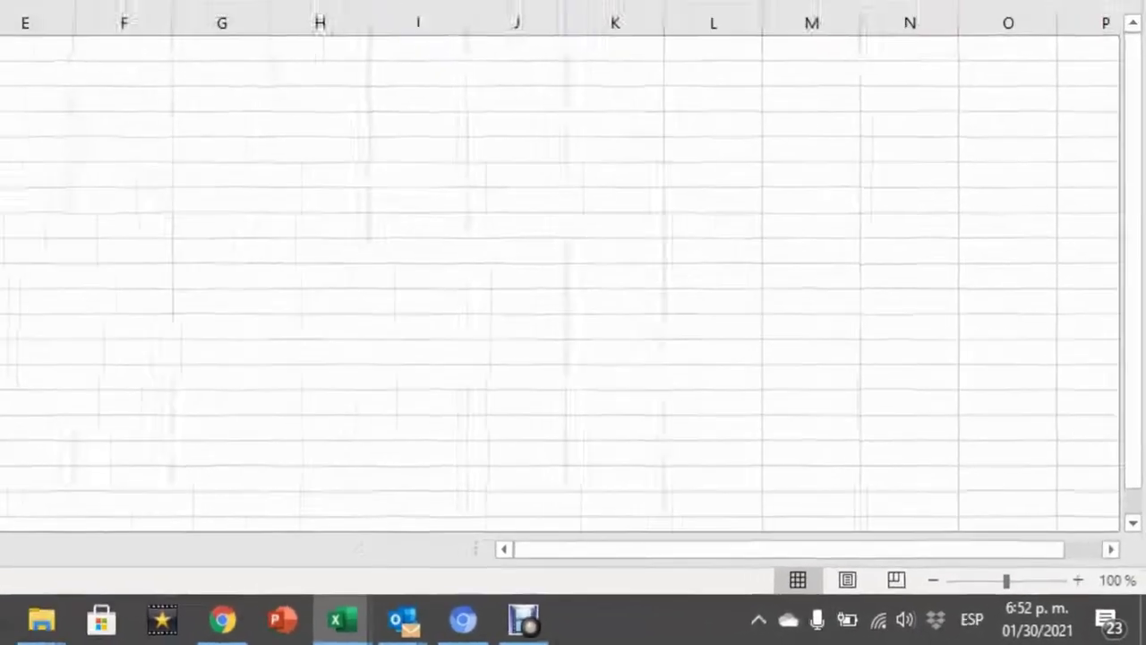
- Open the Región page in Settings, then the additional date, time and regional options
left_click(20, 628)
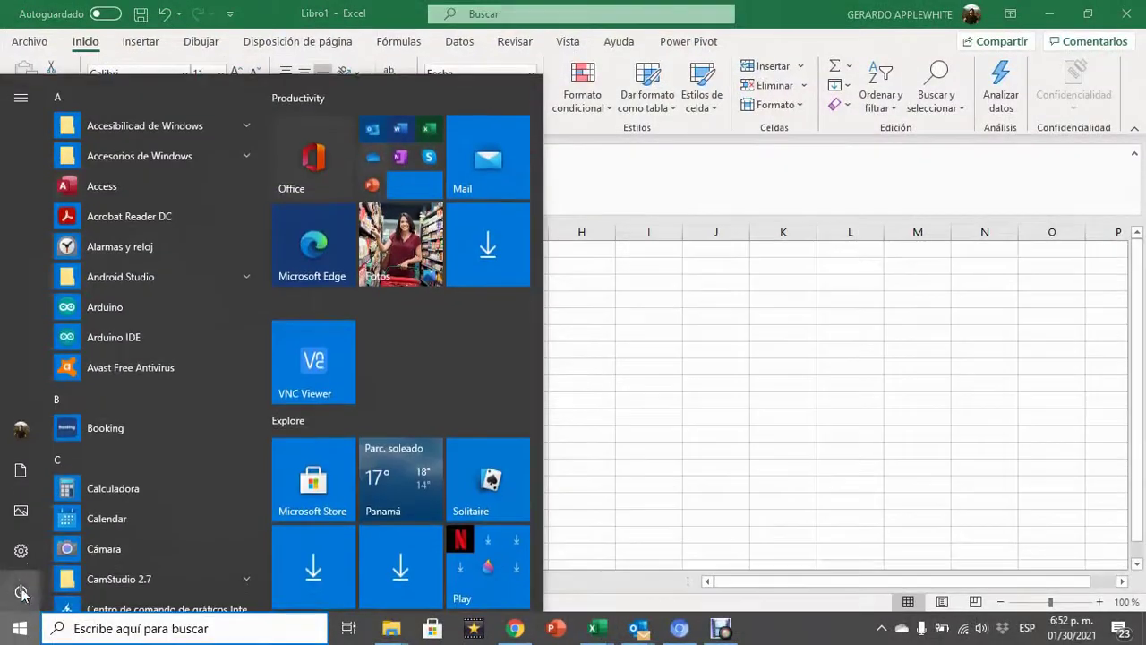
left_click(24, 557)
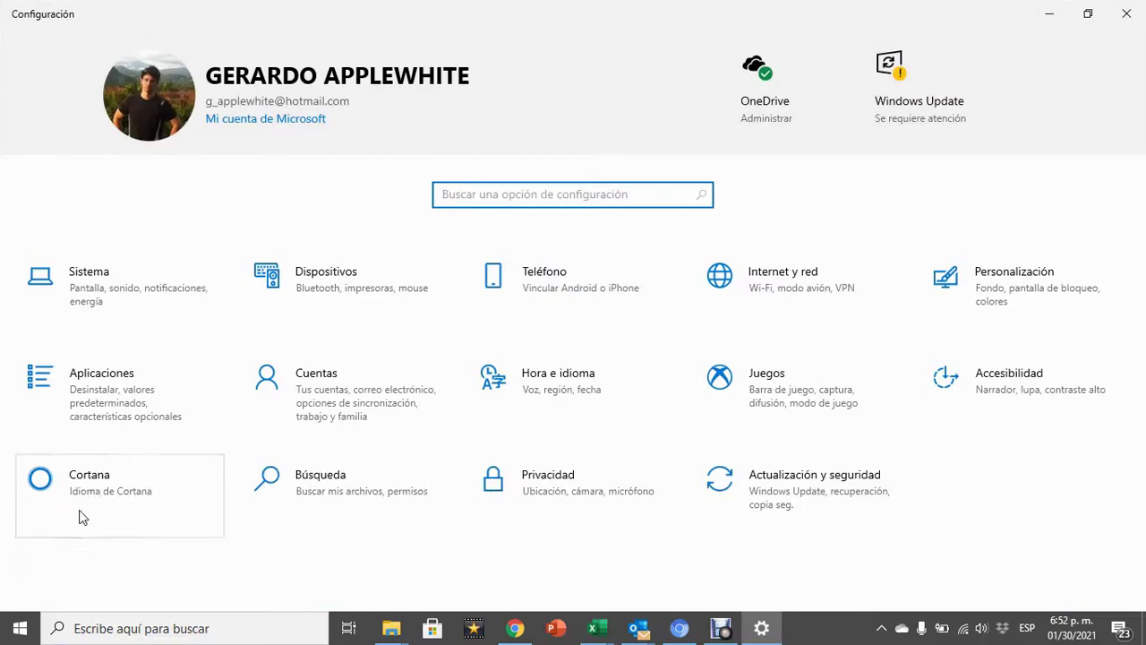
left_click(563, 382)
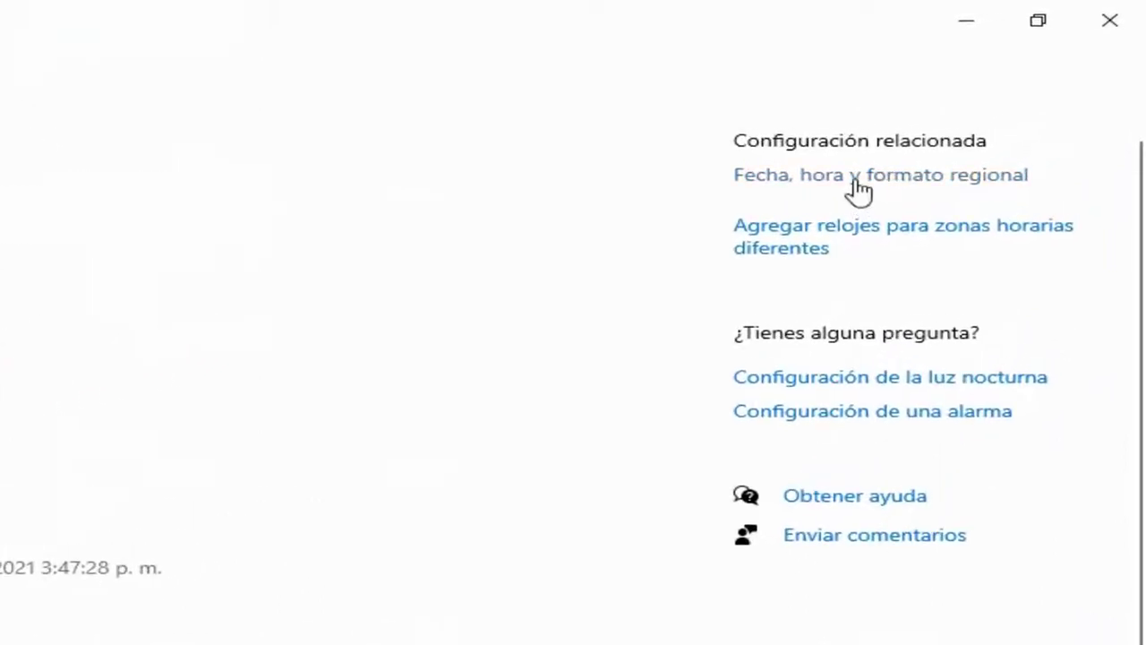
left_click(857, 183)
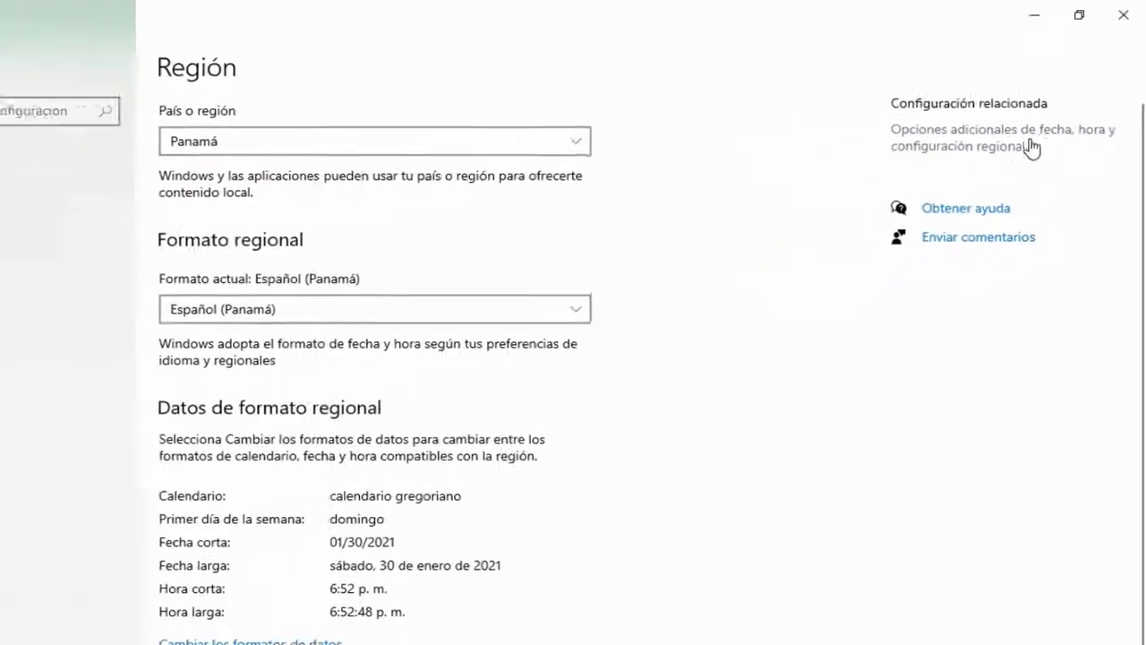
left_click(1029, 146)
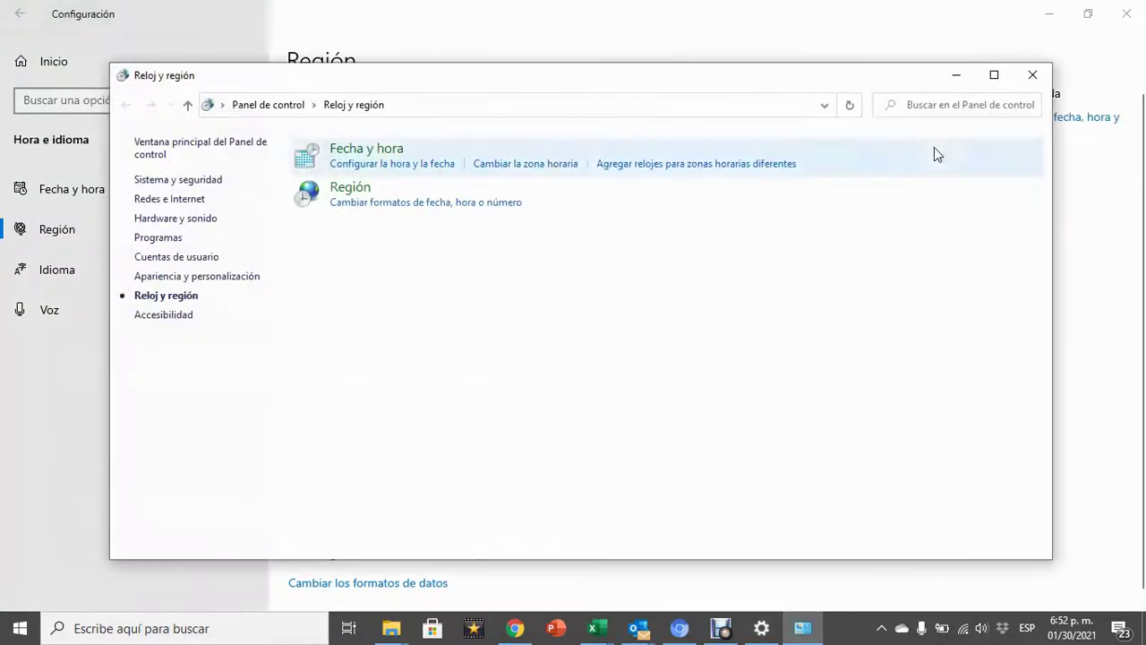
- Open the Región dialog and its Configuración adicional custom format settings
left_click(372, 206)
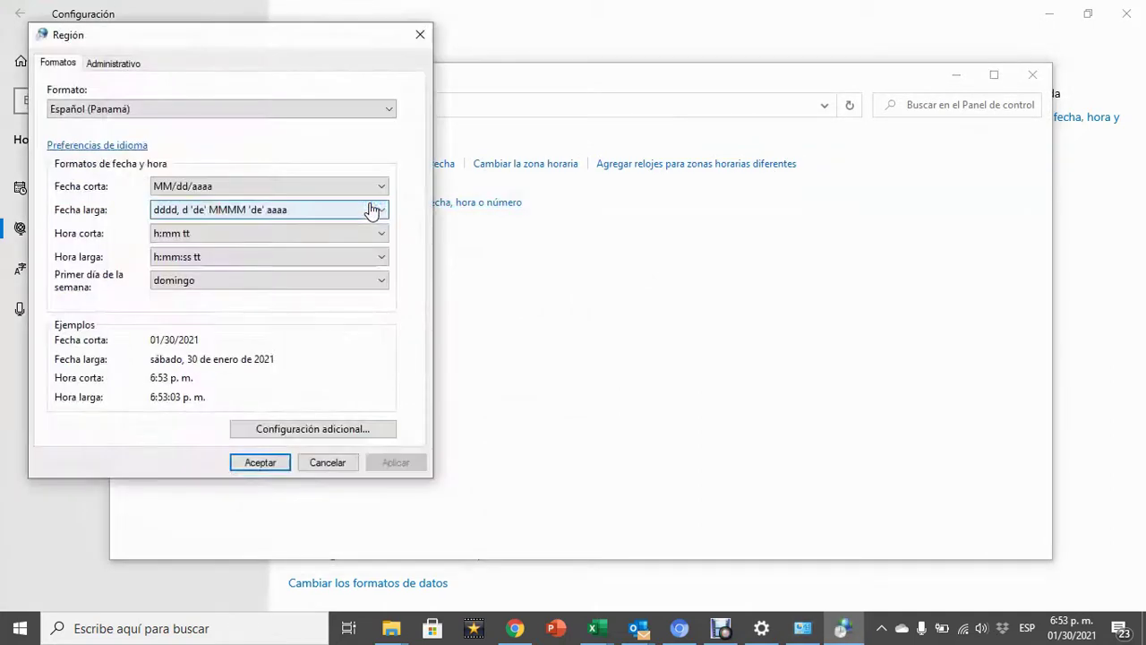
left_click(296, 429)
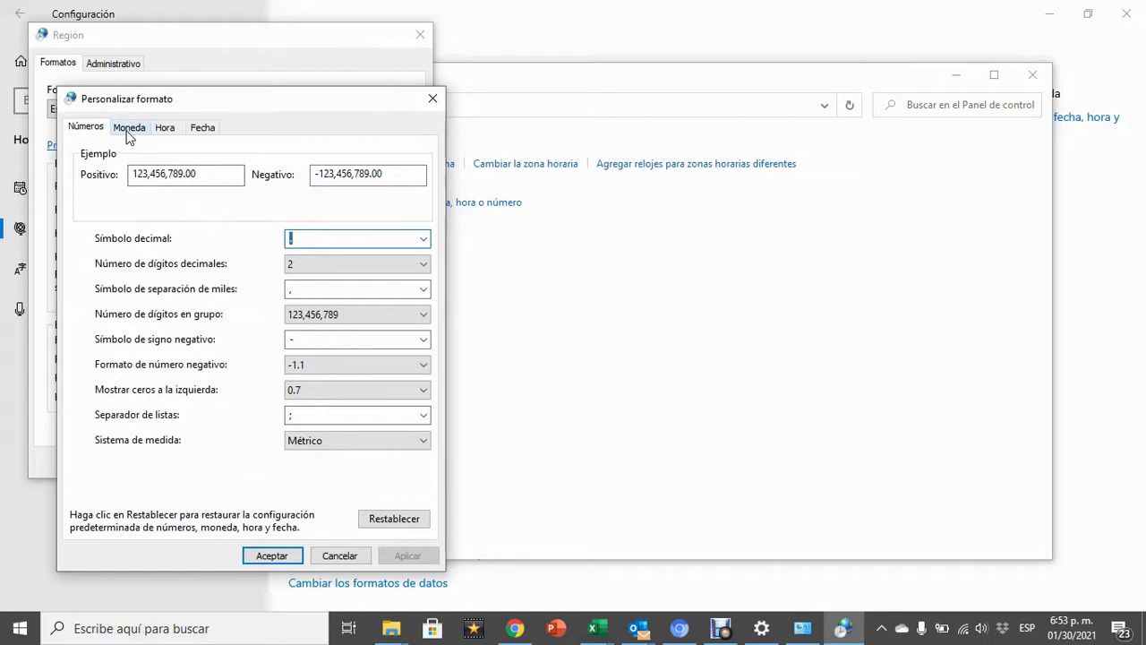
- Change the Fecha corta format to dd/MM/aaaa on the Fecha tab
left_click(128, 129)
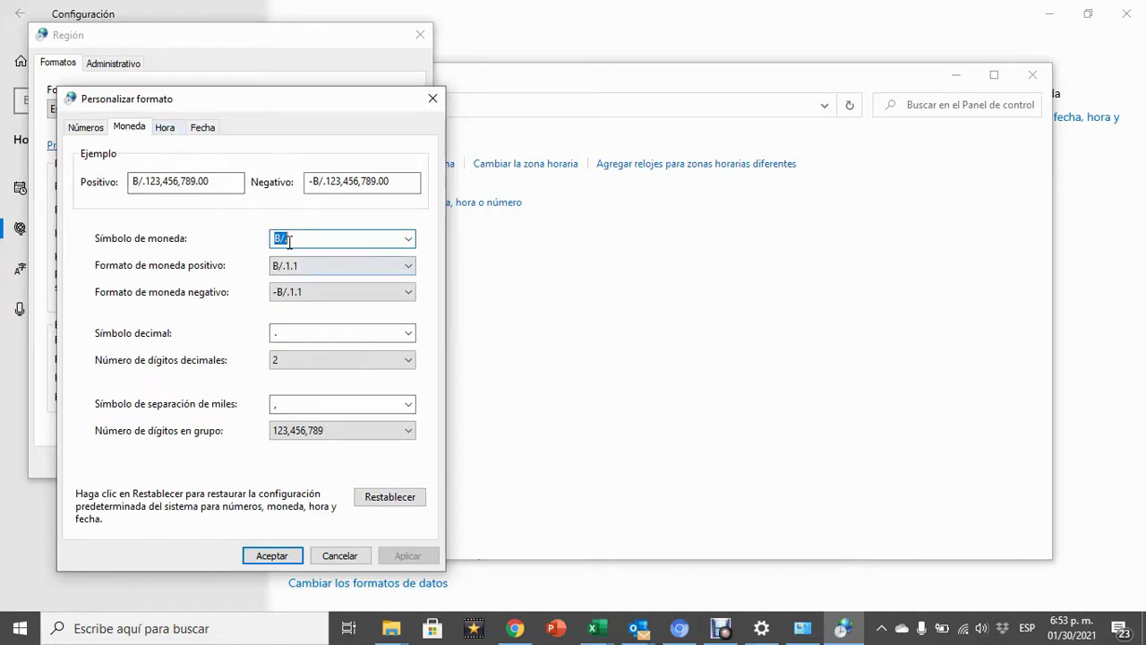
left_click(170, 133)
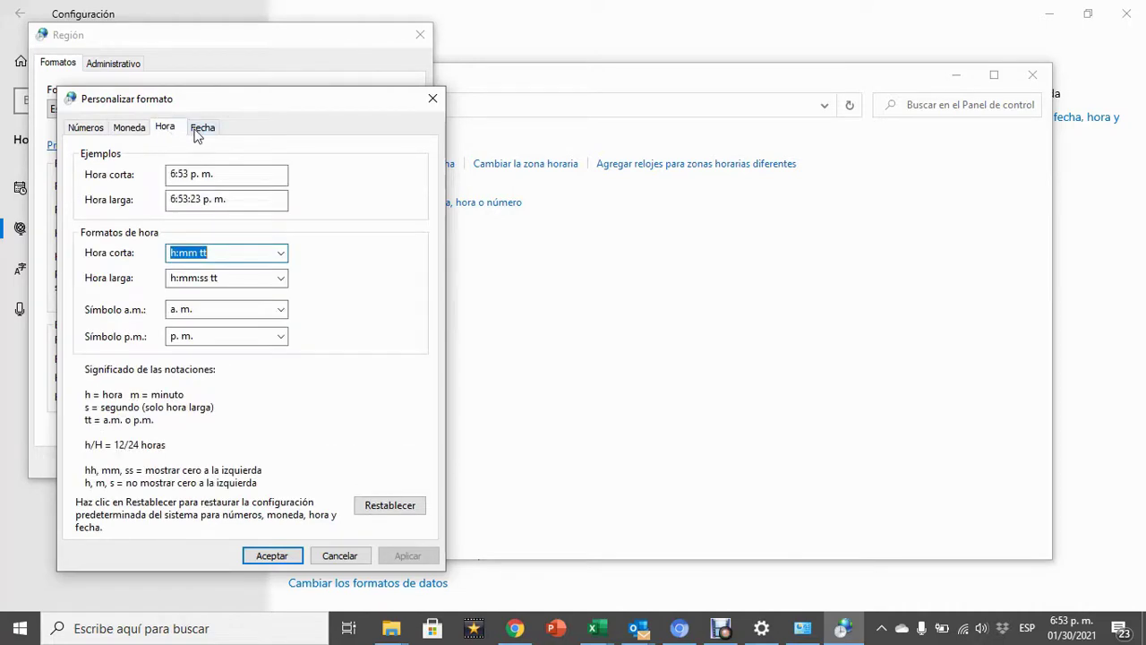
left_click(199, 131)
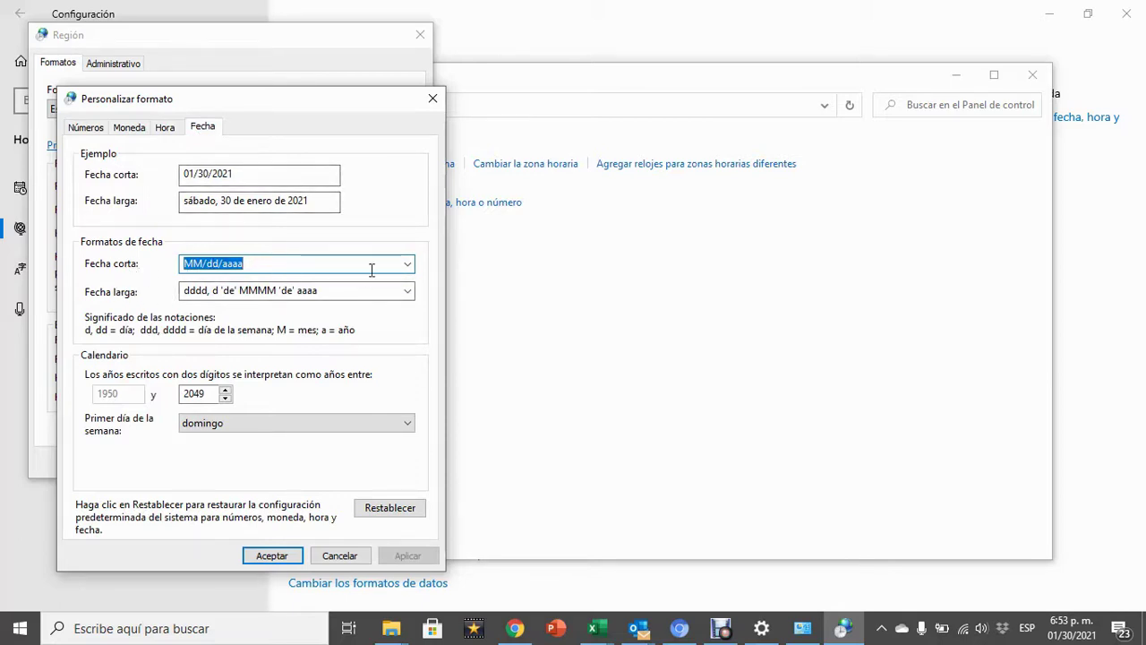
left_click(408, 264)
left_click(408, 264)
type("dd/MM")
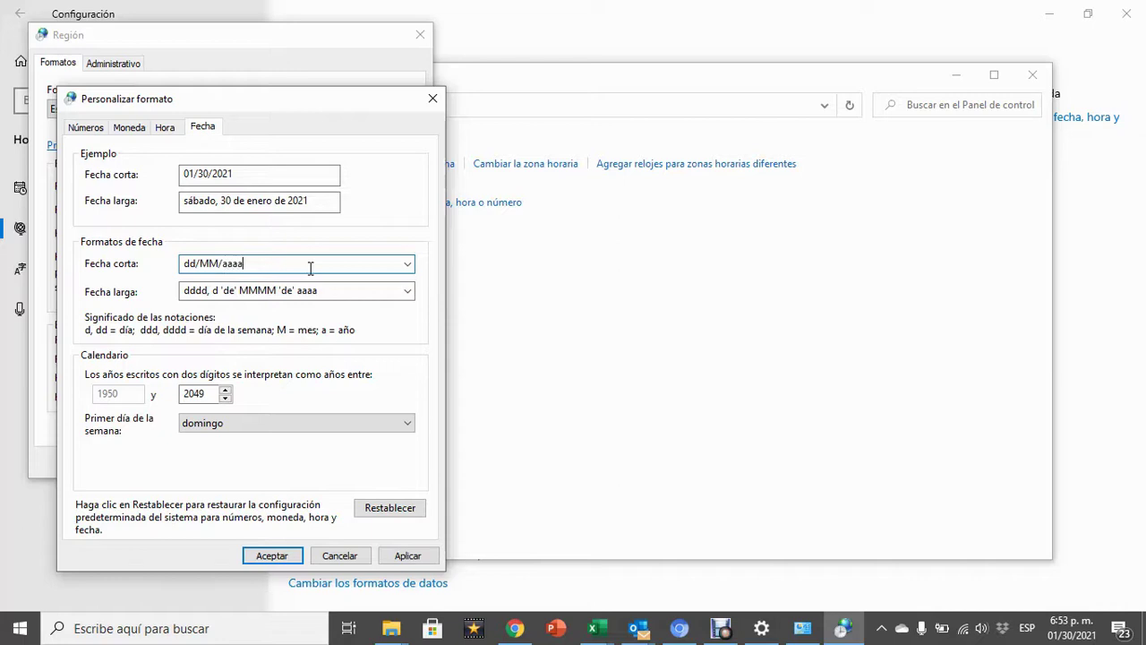
- Apply the new short date and close the Personalizar formato and Región dialogs
left_click(417, 555)
left_click(264, 556)
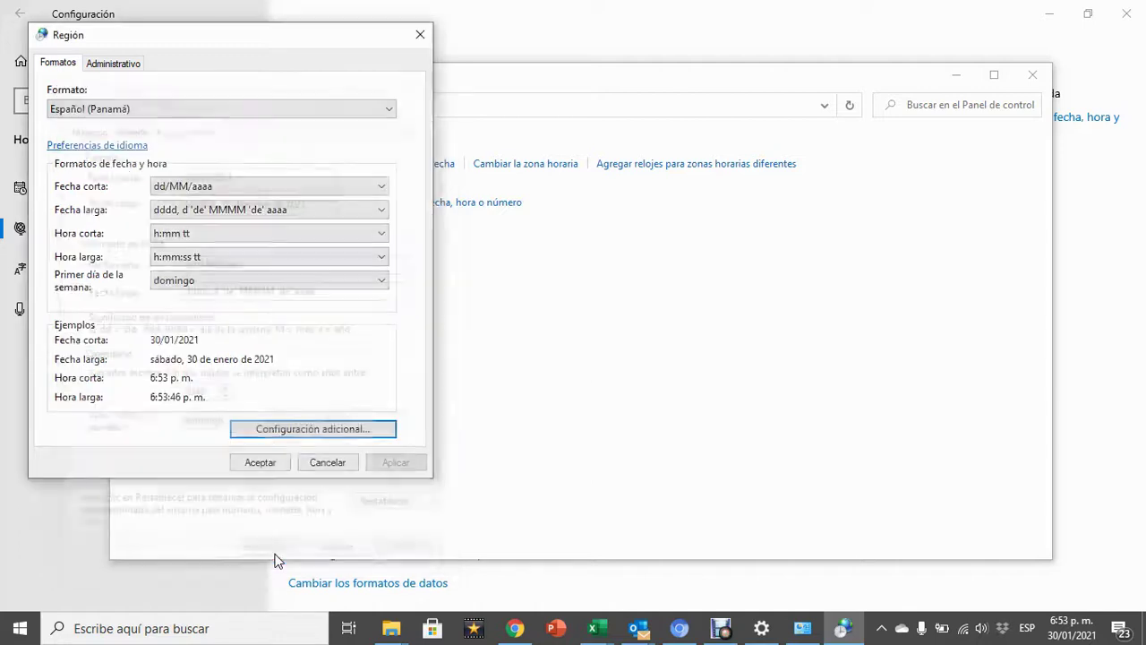
left_click(395, 462)
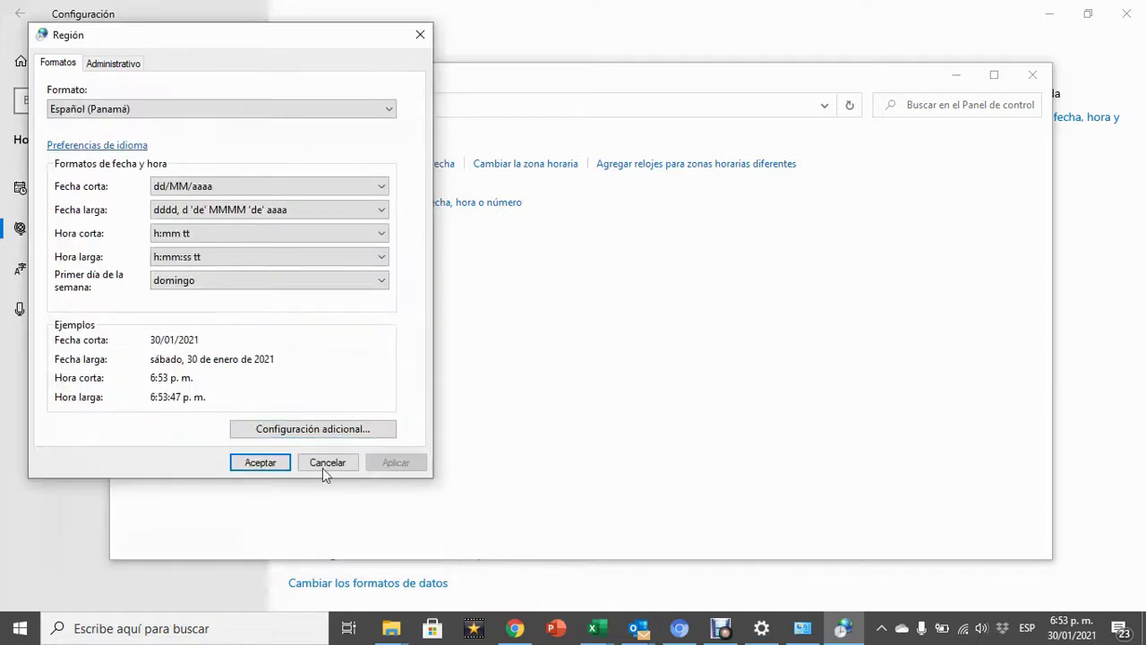
left_click(256, 464)
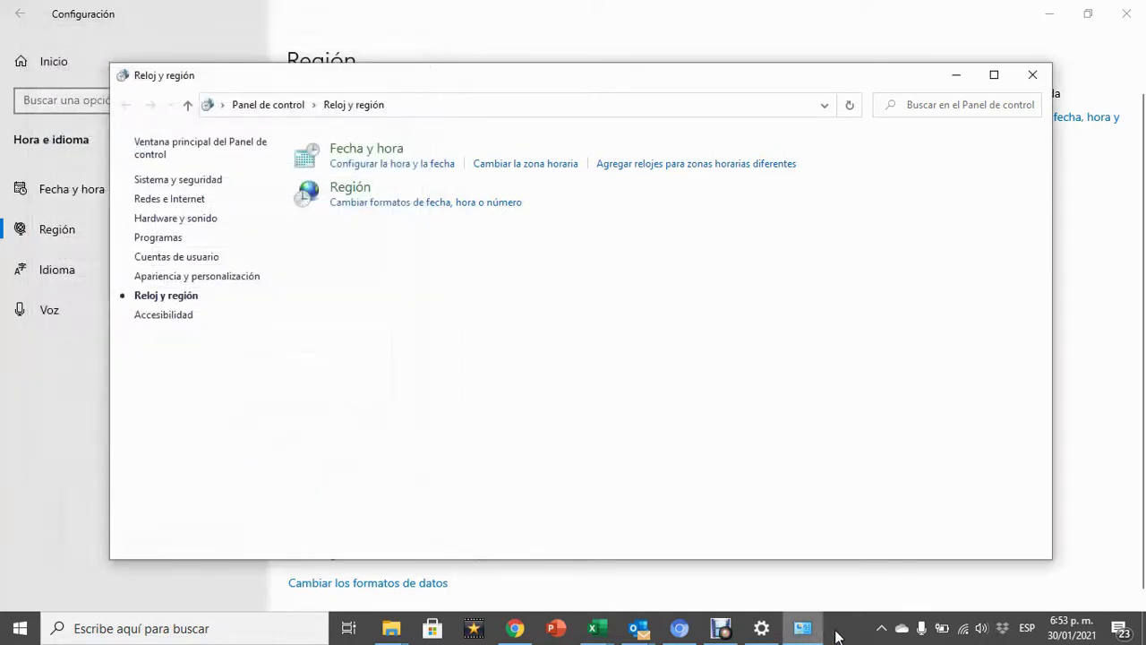
mouse_move(1062, 641)
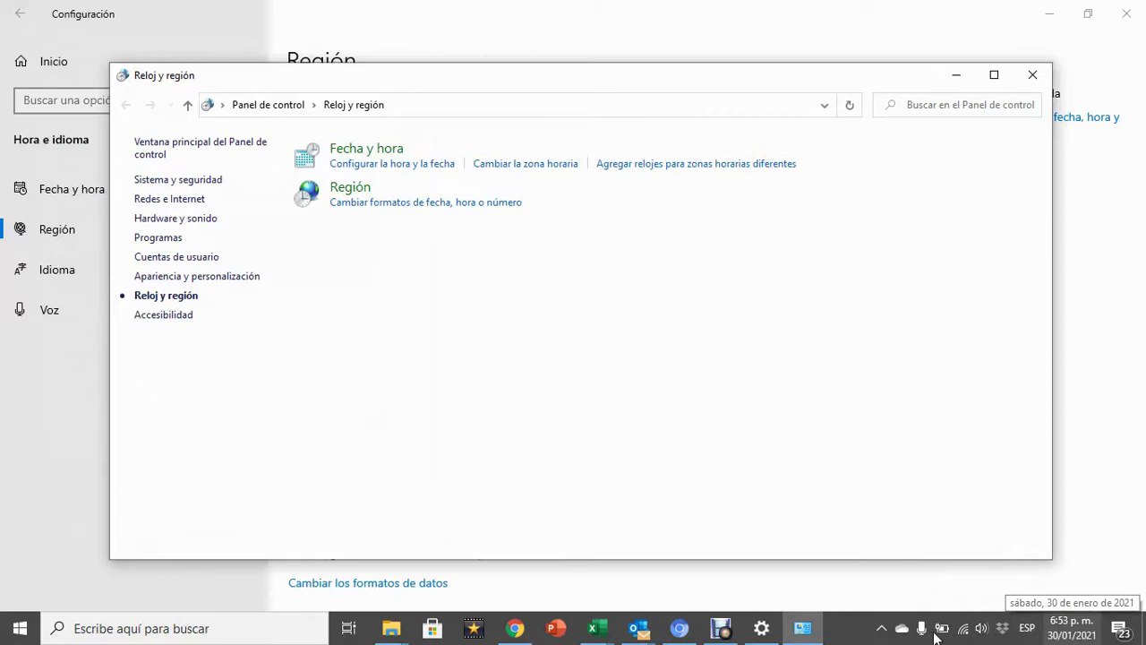
- Back in Libro1, clear the old dates from D2:D7
mouse_move(598, 624)
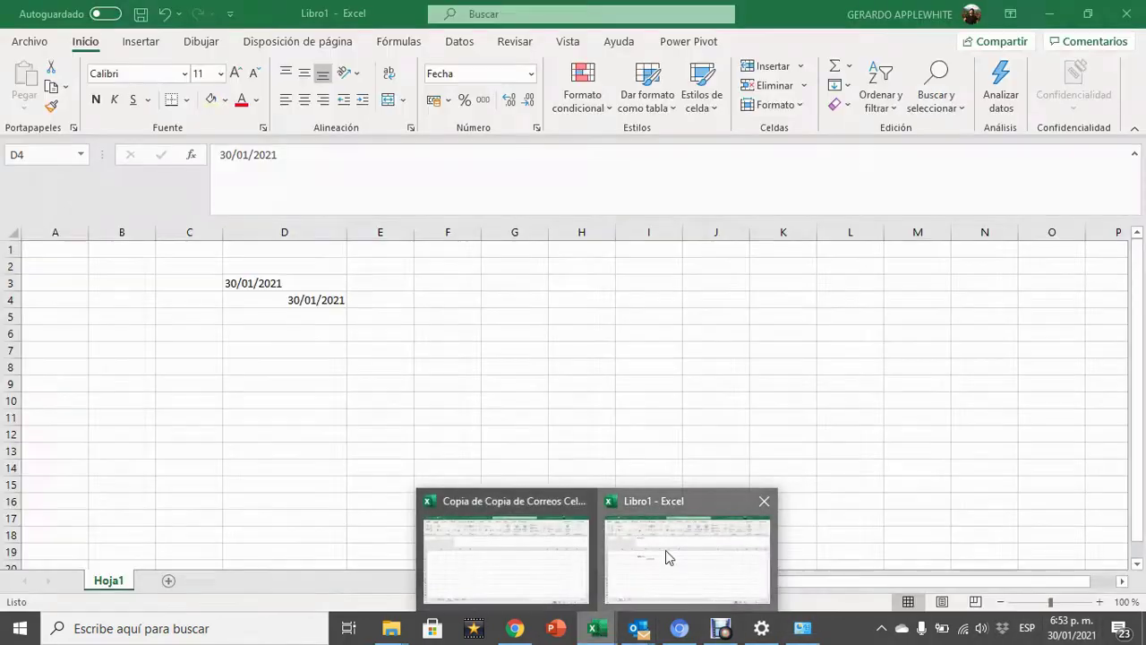
left_click(665, 550)
left_click_drag(317, 264, 325, 346)
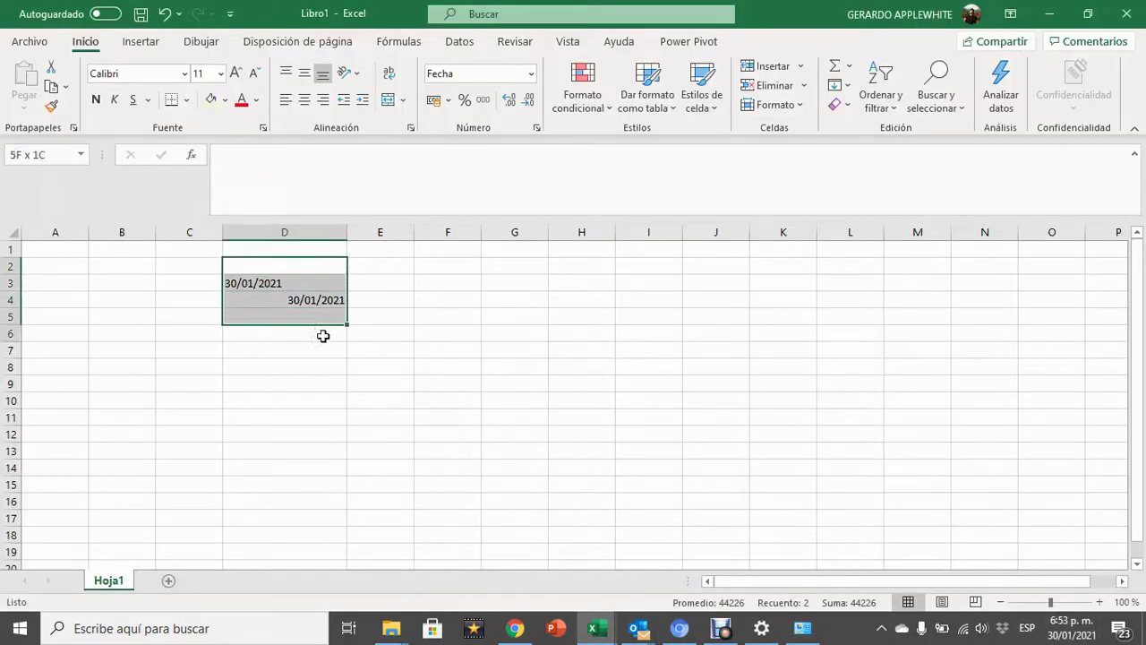
key("Delete")
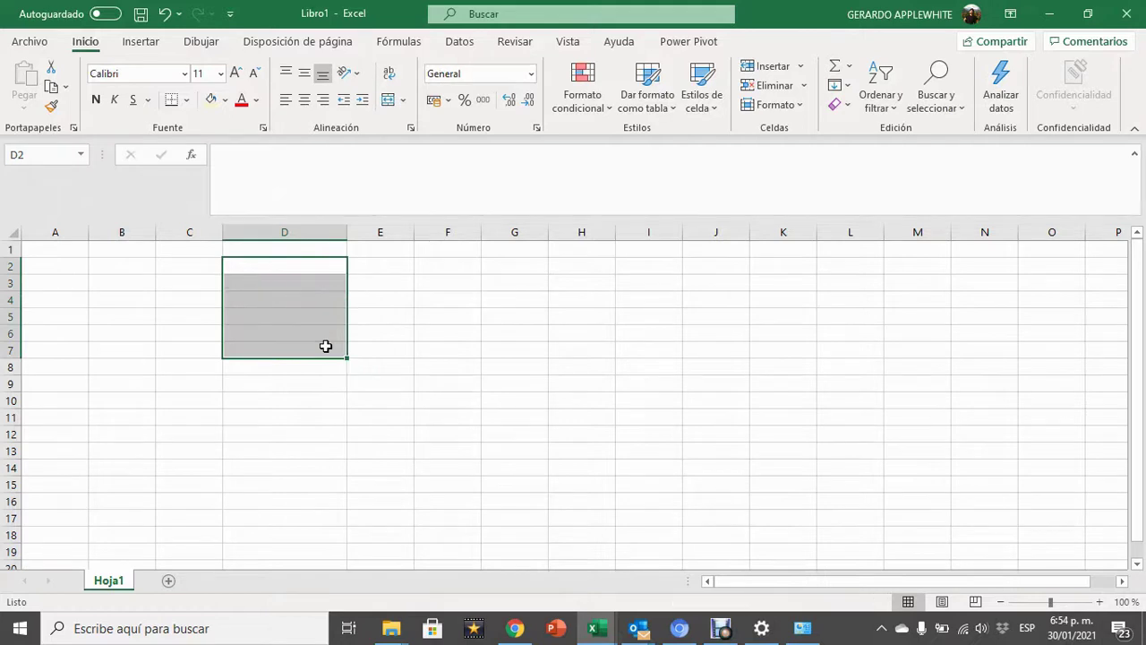
- Enter 30/01/2021 in G3 as a real date and widen column G
left_click(498, 281)
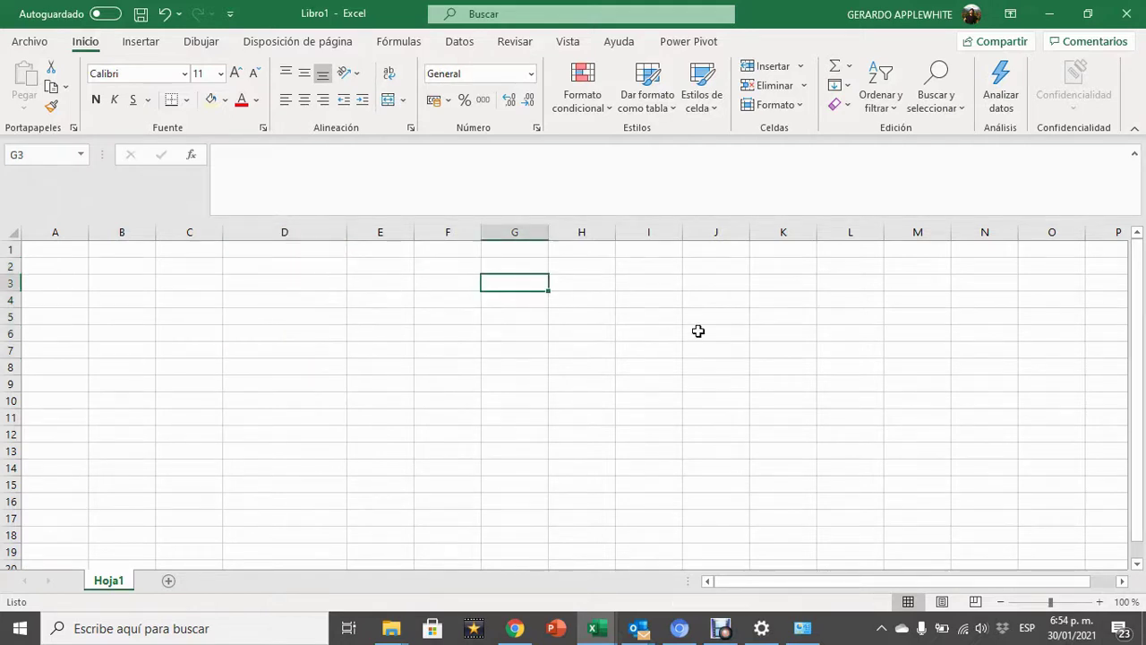
type("30/")
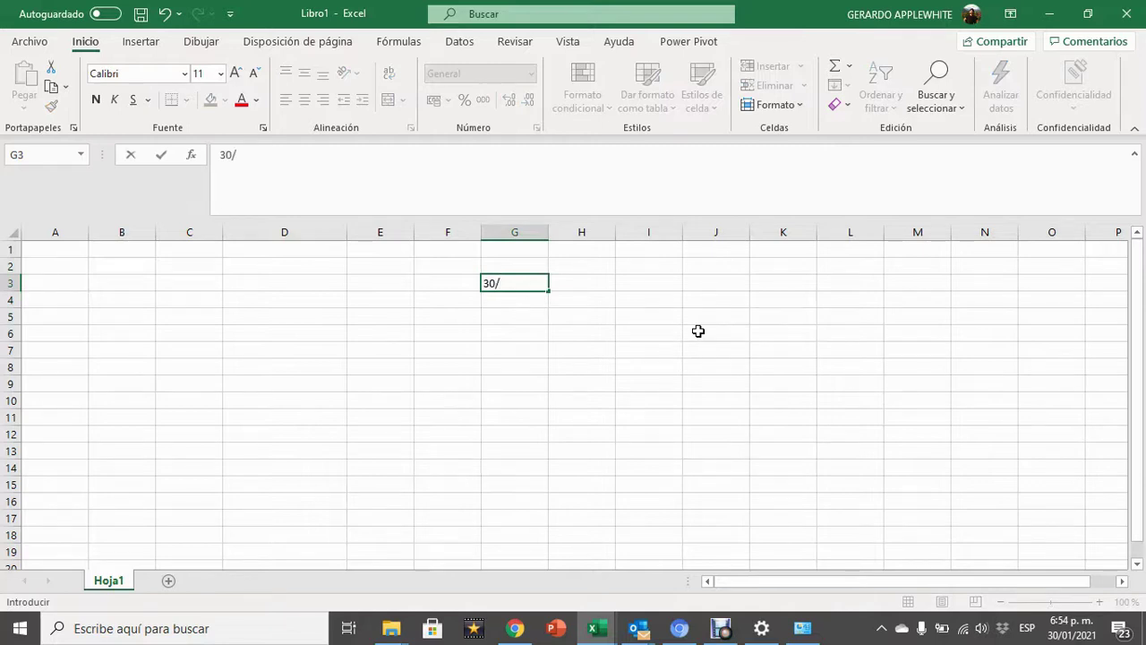
type("01/")
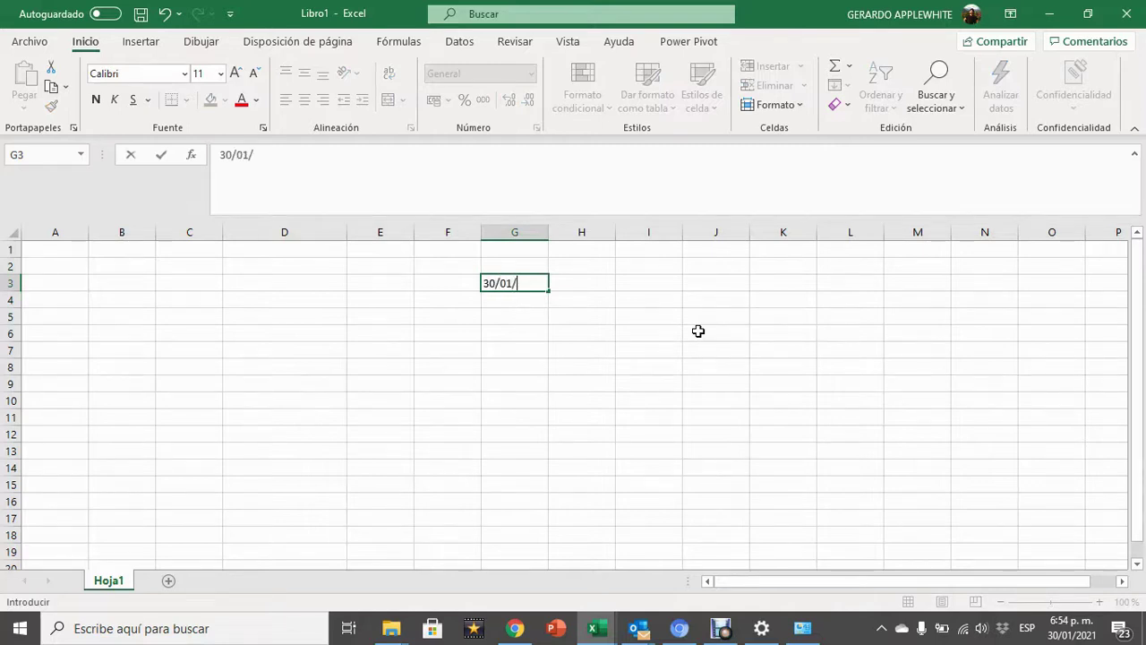
type("2021")
key("Return")
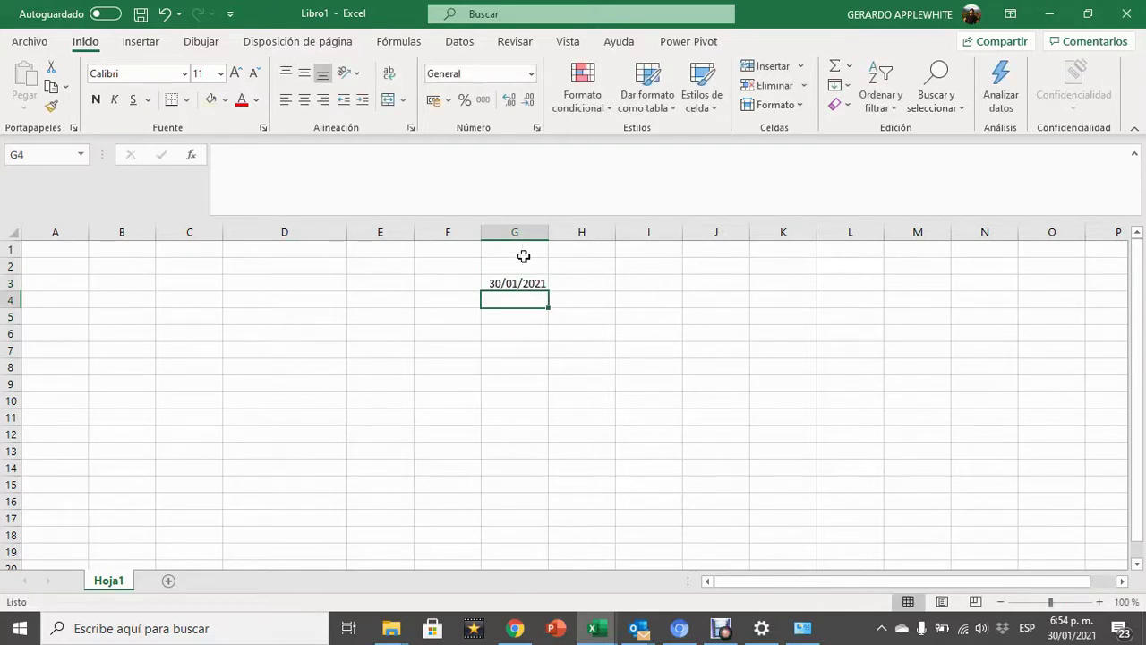
left_click(515, 279)
left_click_drag(548, 238, 592, 238)
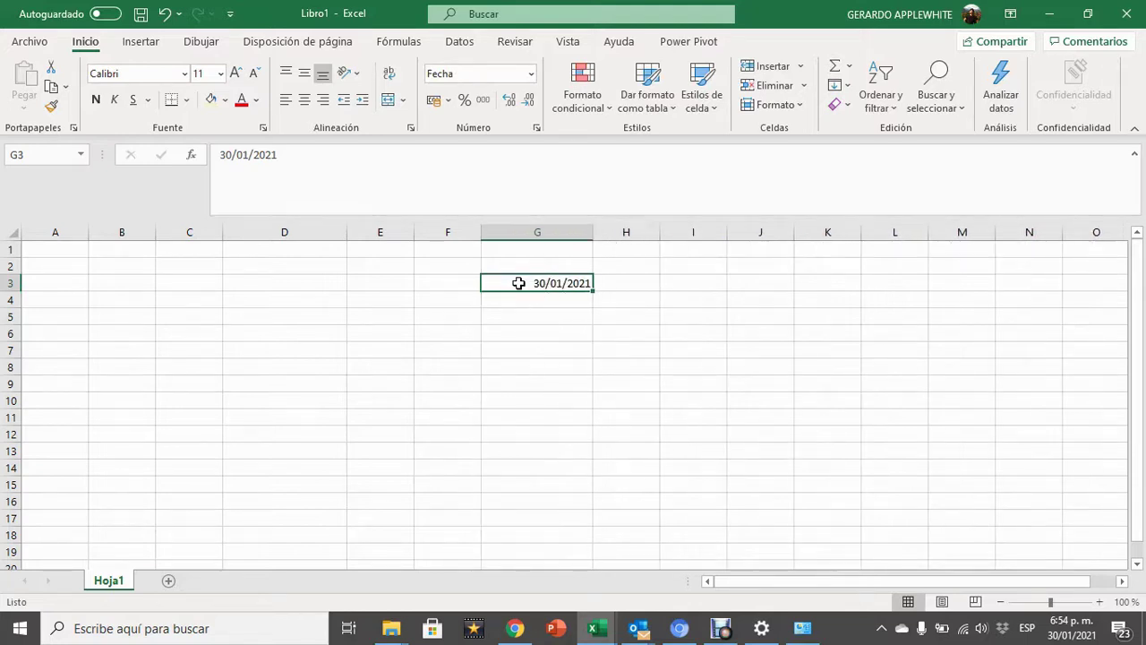
- Format G3 as Fecha larga, showing 'sábado, 30 de enero de 2021', and autofit column G
left_click(530, 75)
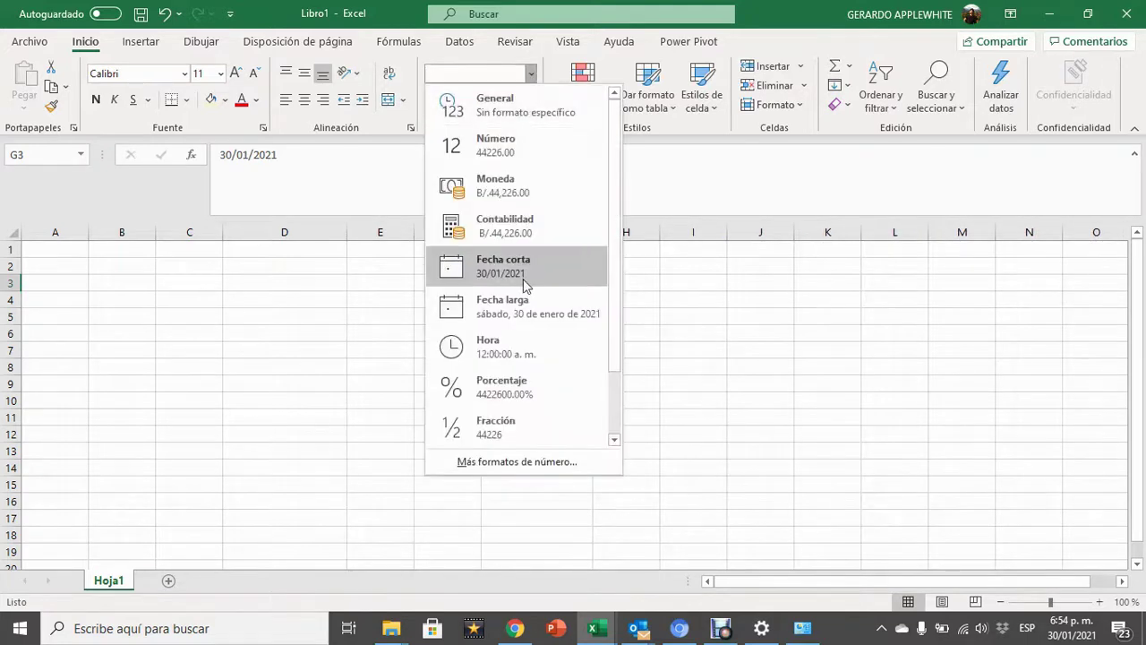
left_click(523, 305)
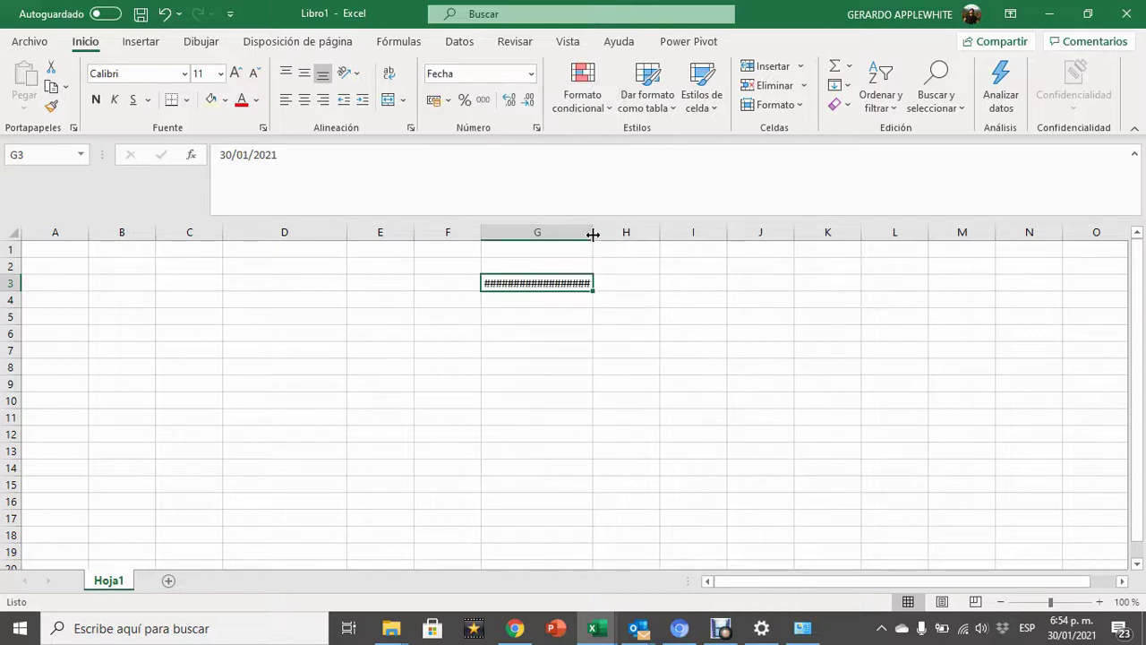
double_click(592, 233)
left_click(572, 285)
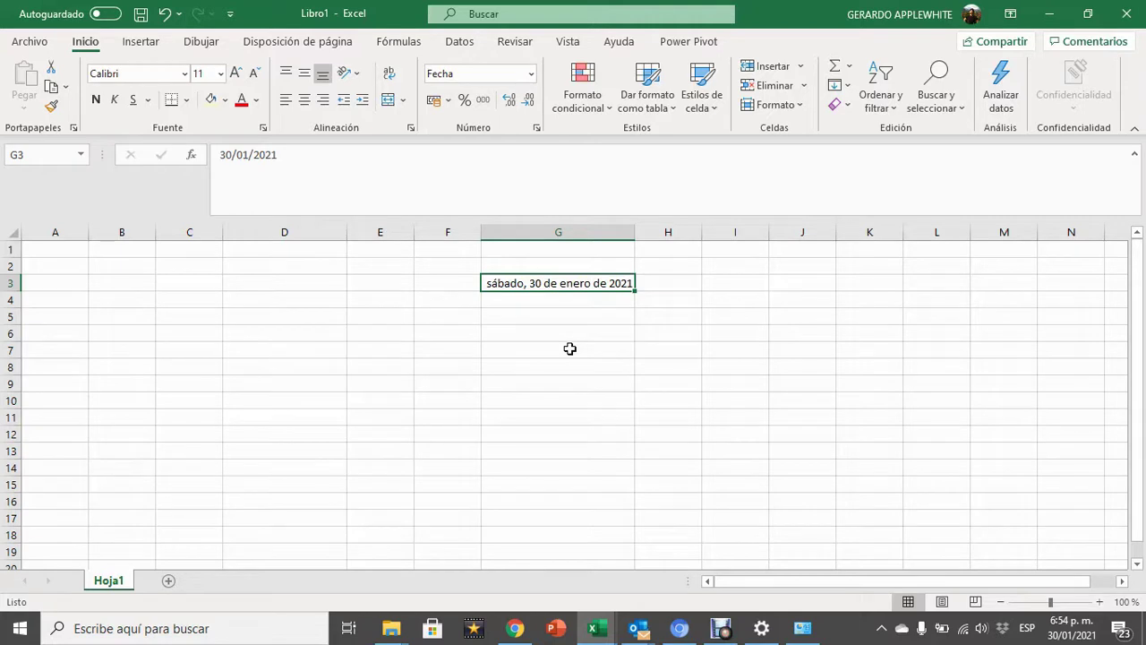
mouse_move(721, 627)
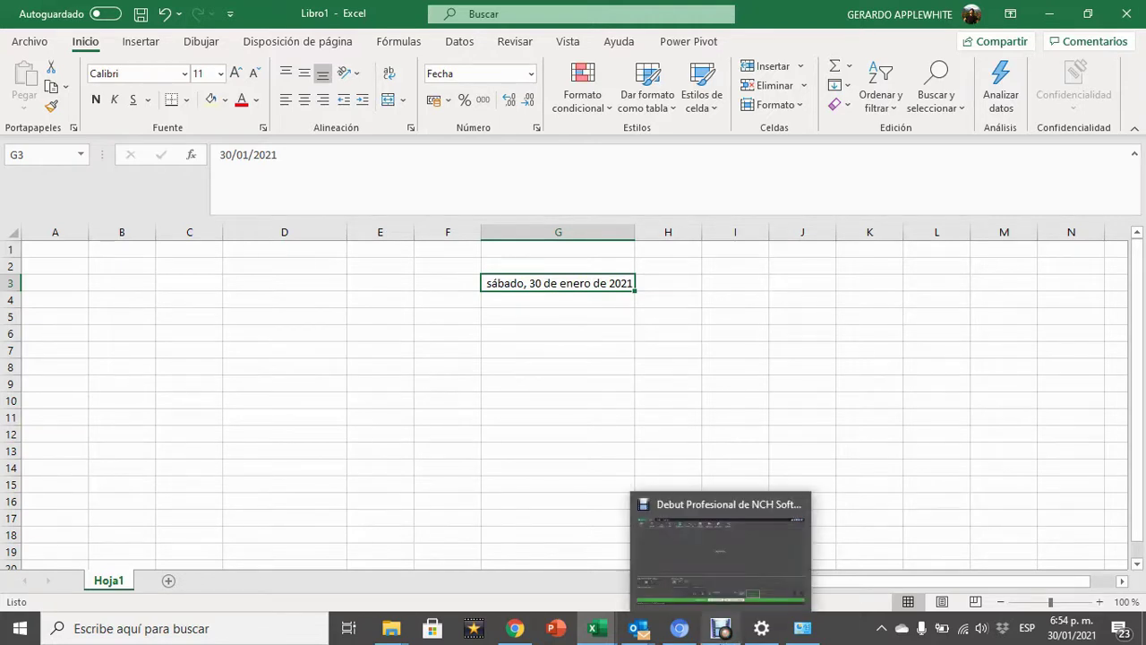